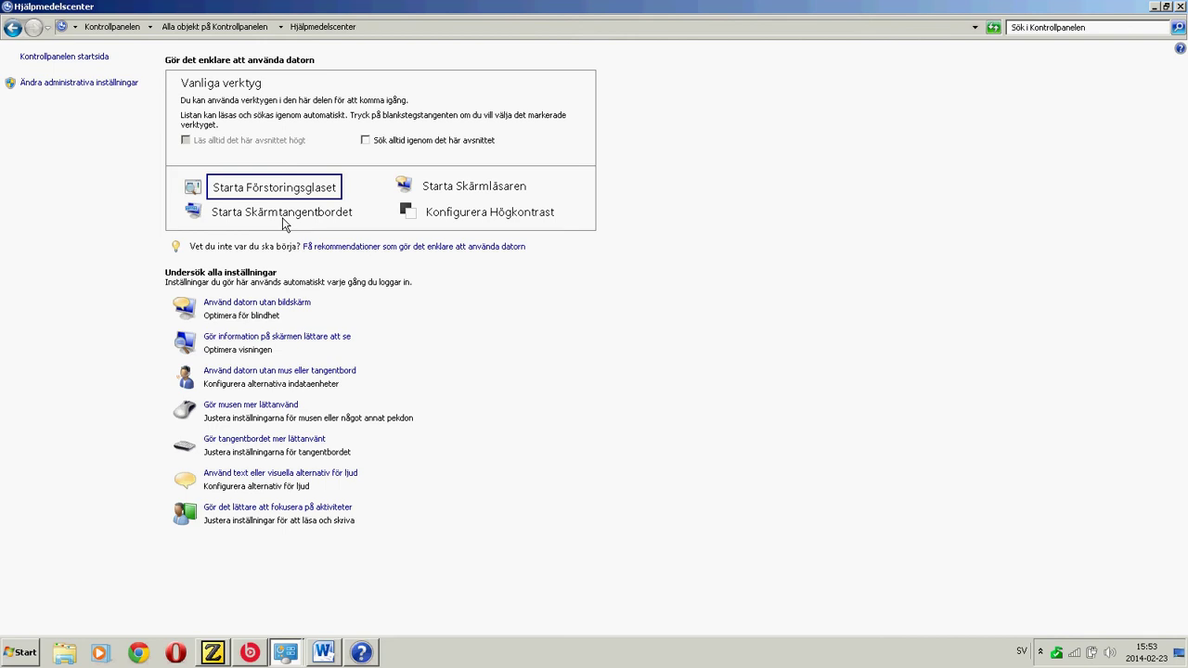
# - Start the on-screen keyboard (Skärmtangentbordet) and use it to write "hej" in the blank Word document
pyautogui.click(283, 212)
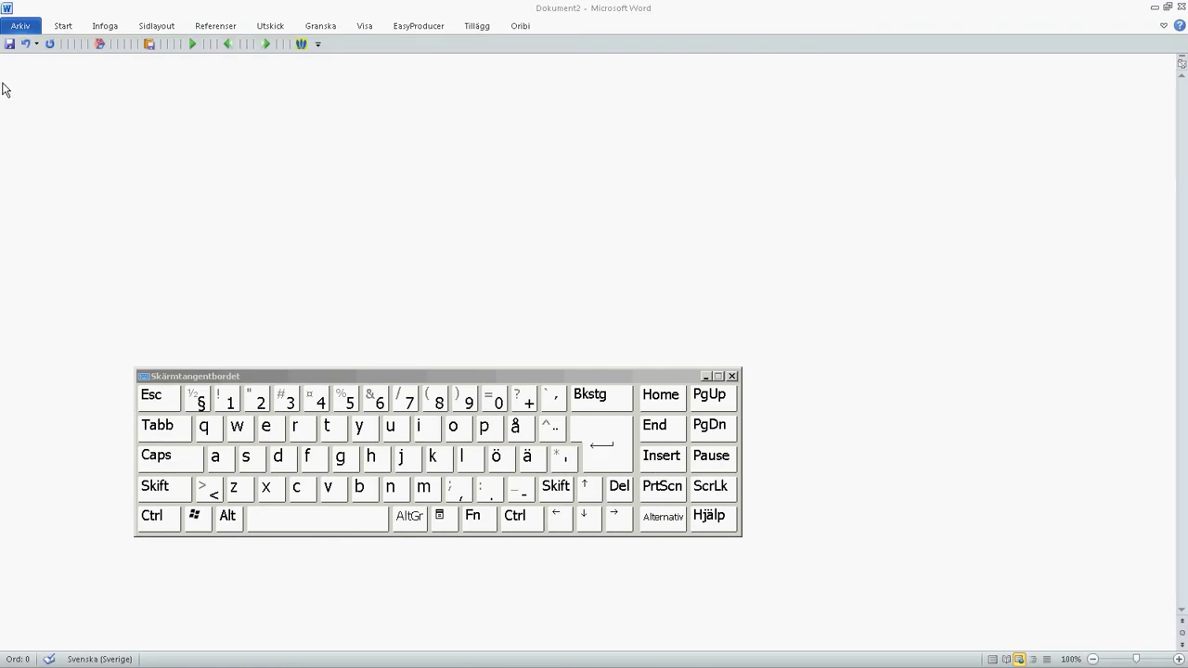
pyautogui.click(39, 72)
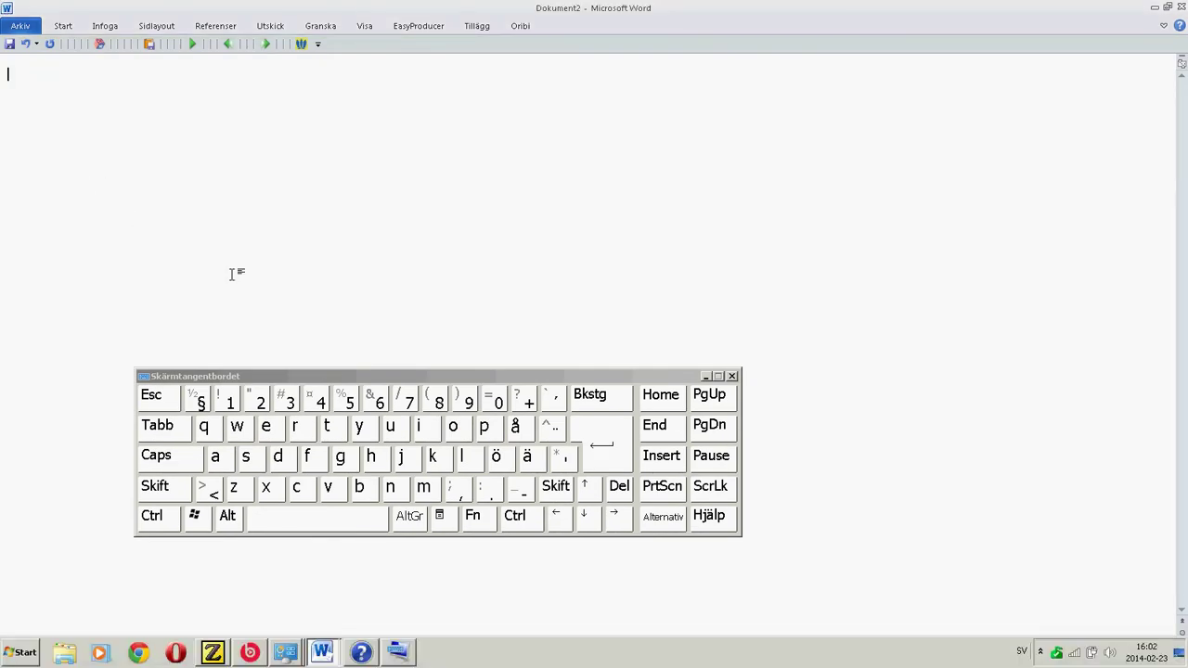
pyautogui.click(374, 459)
pyautogui.click(272, 428)
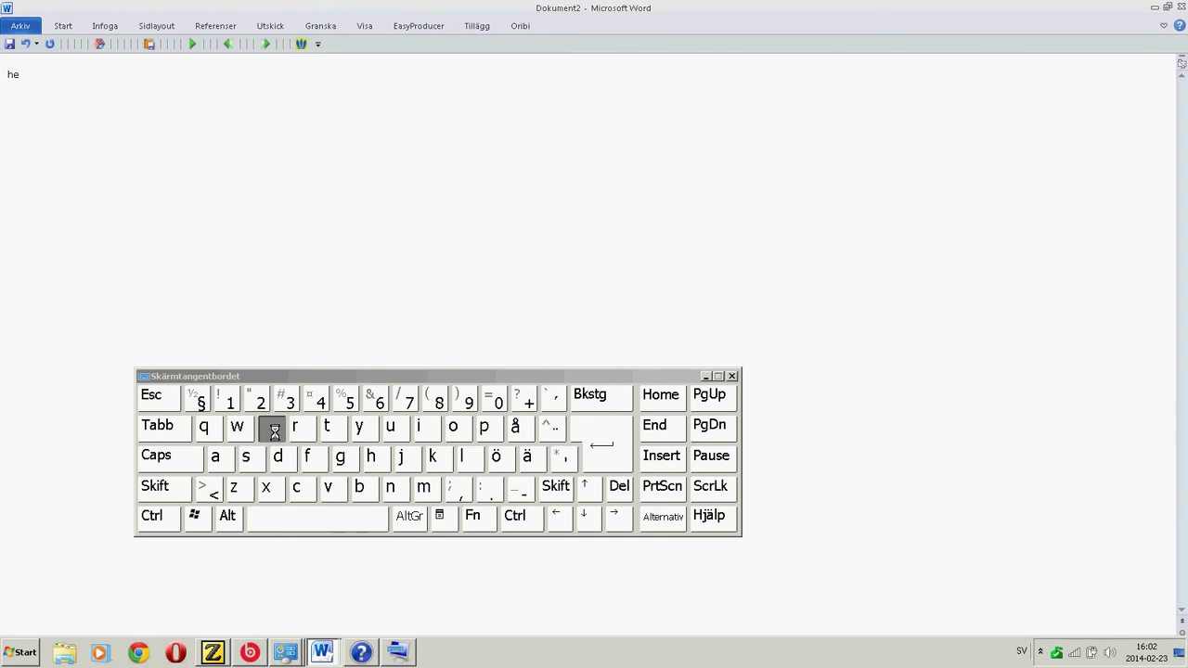
pyautogui.click(400, 459)
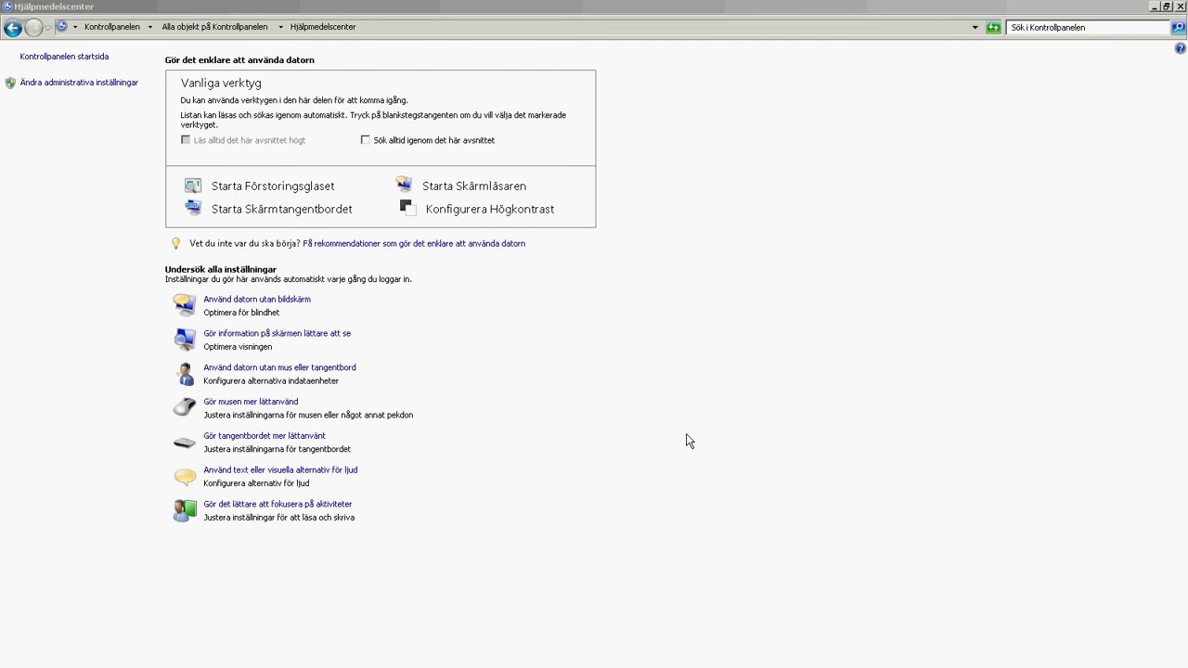
# - Start the Skärmläsaren screen reader from Hjälpmedelscenter and set its voice to Elin22k_HQ
pyautogui.hotkey('alt', 'Tab')
pyautogui.click(497, 195)
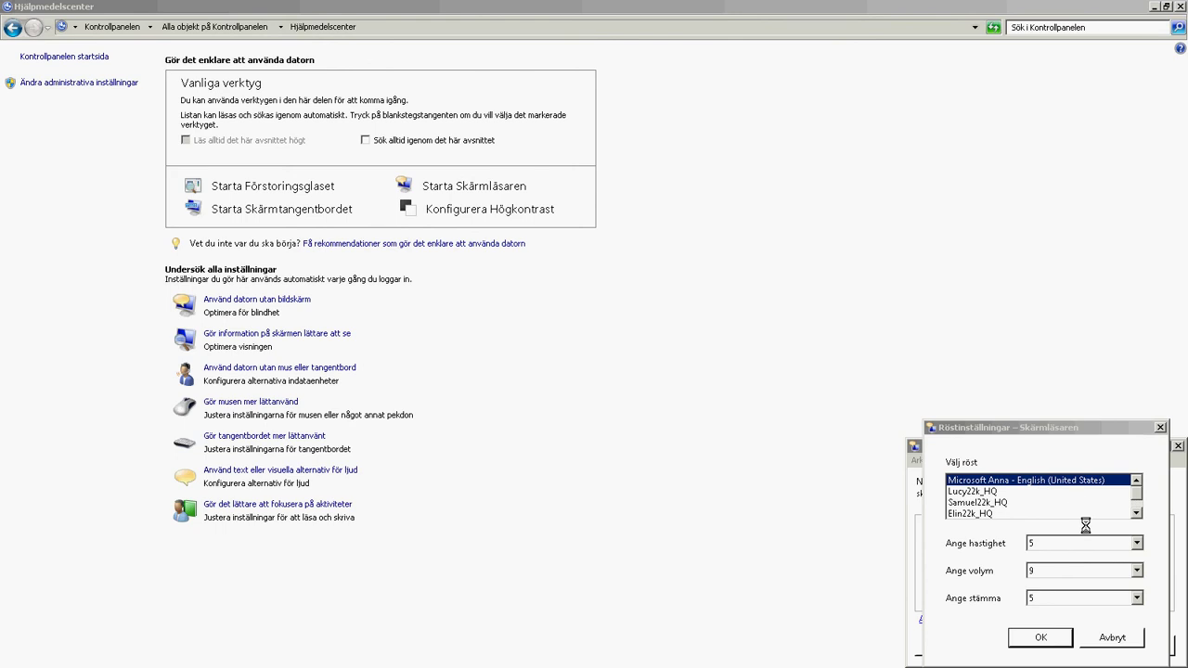
pyautogui.click(987, 513)
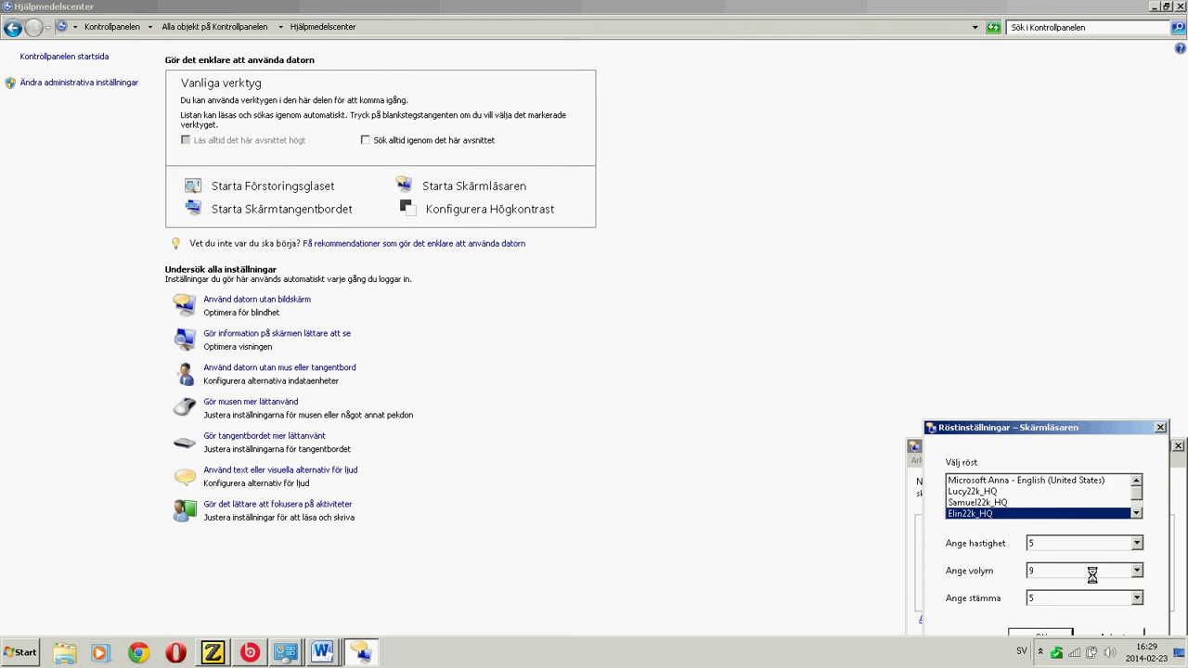
pyautogui.click(1040, 632)
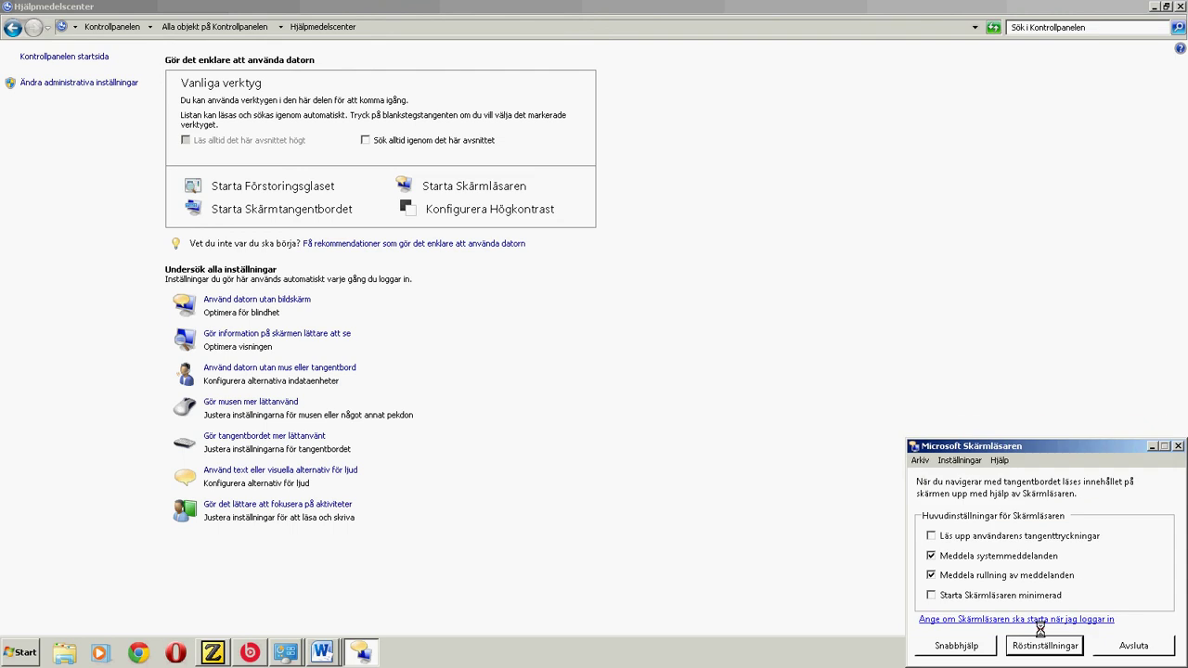
# - Examine the settings and help commands available in Microsoft Skärmläsaren
pyautogui.click(968, 460)
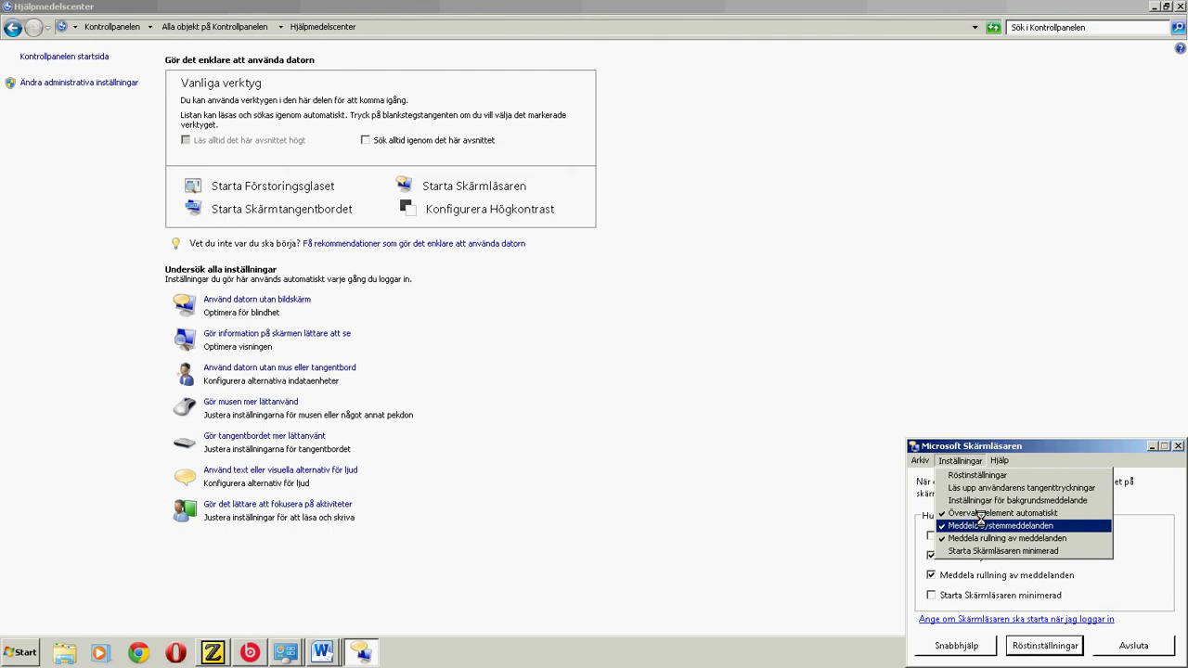
pyautogui.moveTo(998, 461)
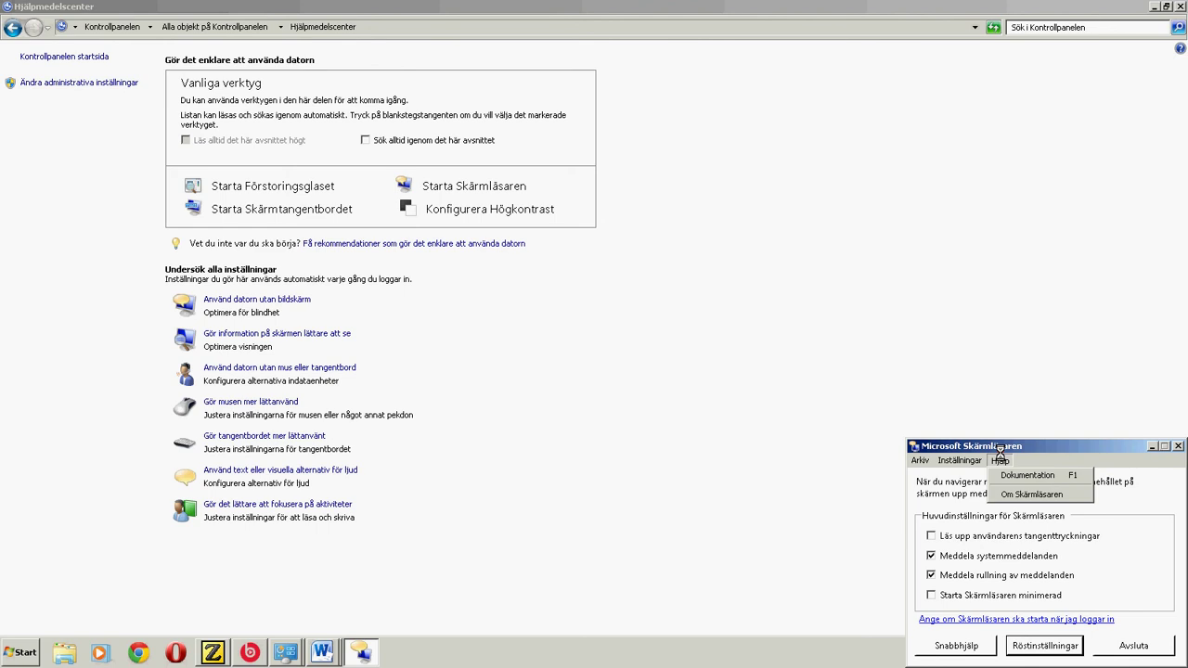
pyautogui.click(999, 458)
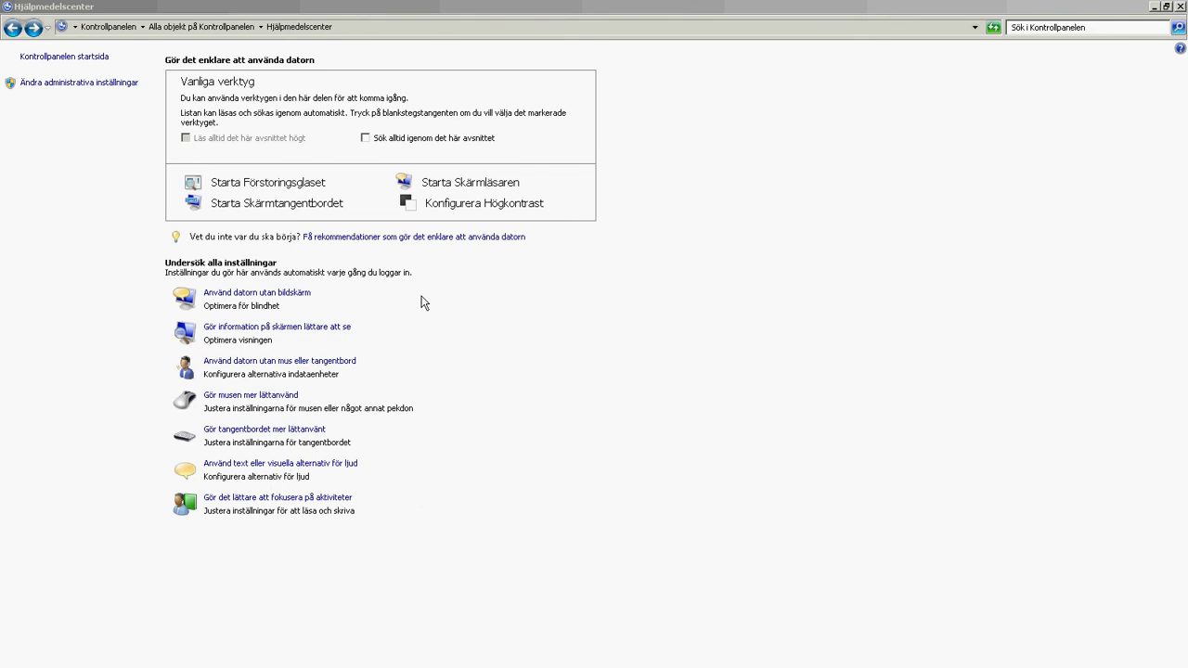
# - Review the options for making on-screen information easier to see and open the Anpassning settings for the computer's appearance
pyautogui.click(526, 210)
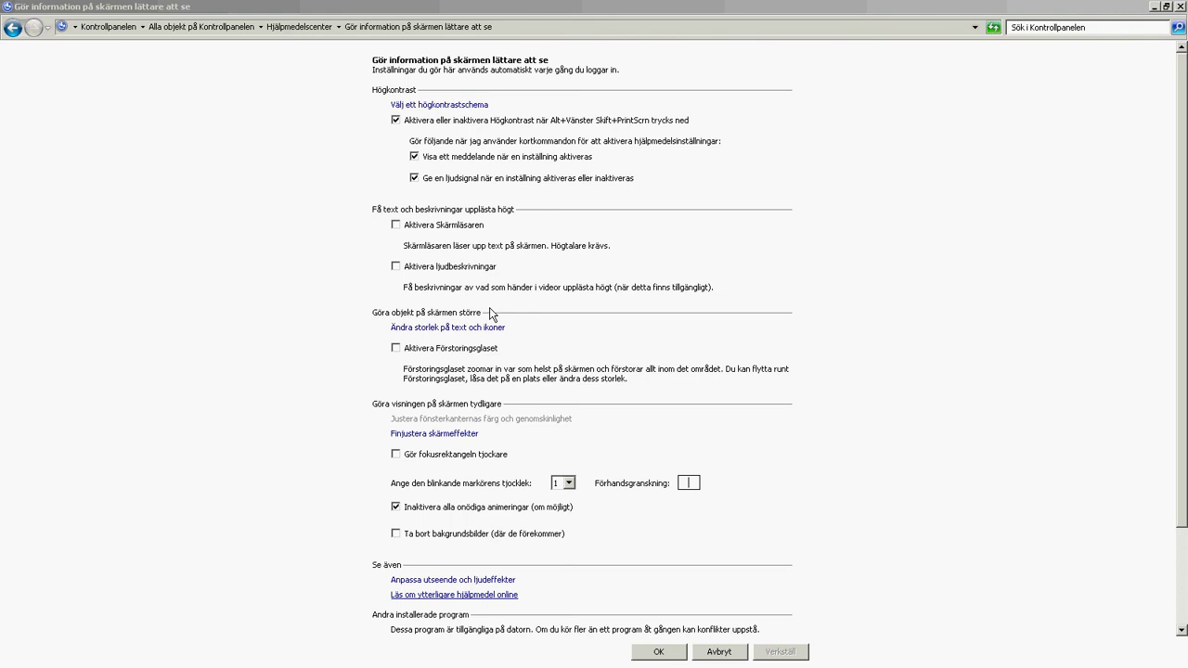
pyautogui.scroll(-3, 491, 348)
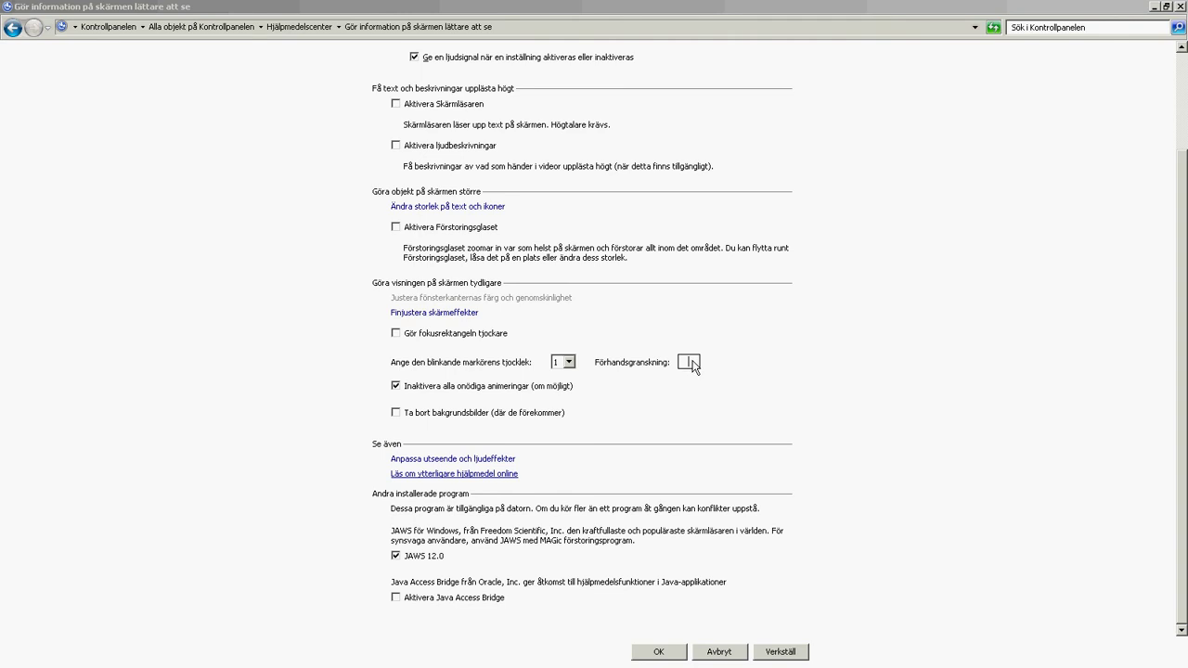
pyautogui.scroll(1, 649, 321)
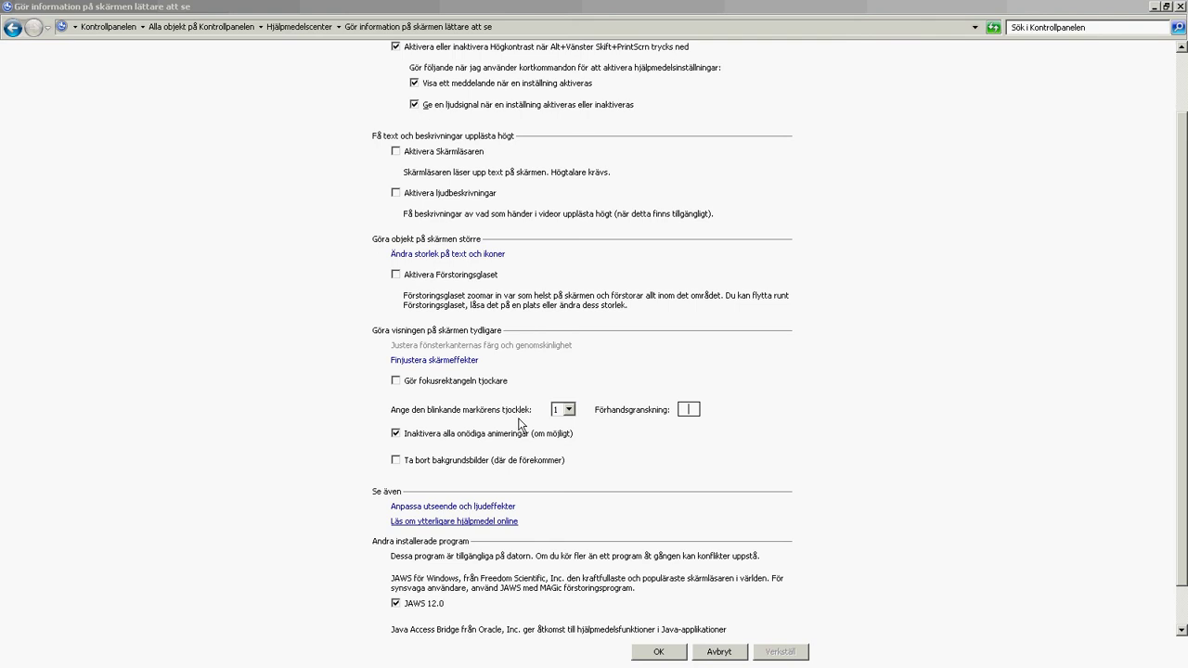
pyautogui.click(470, 363)
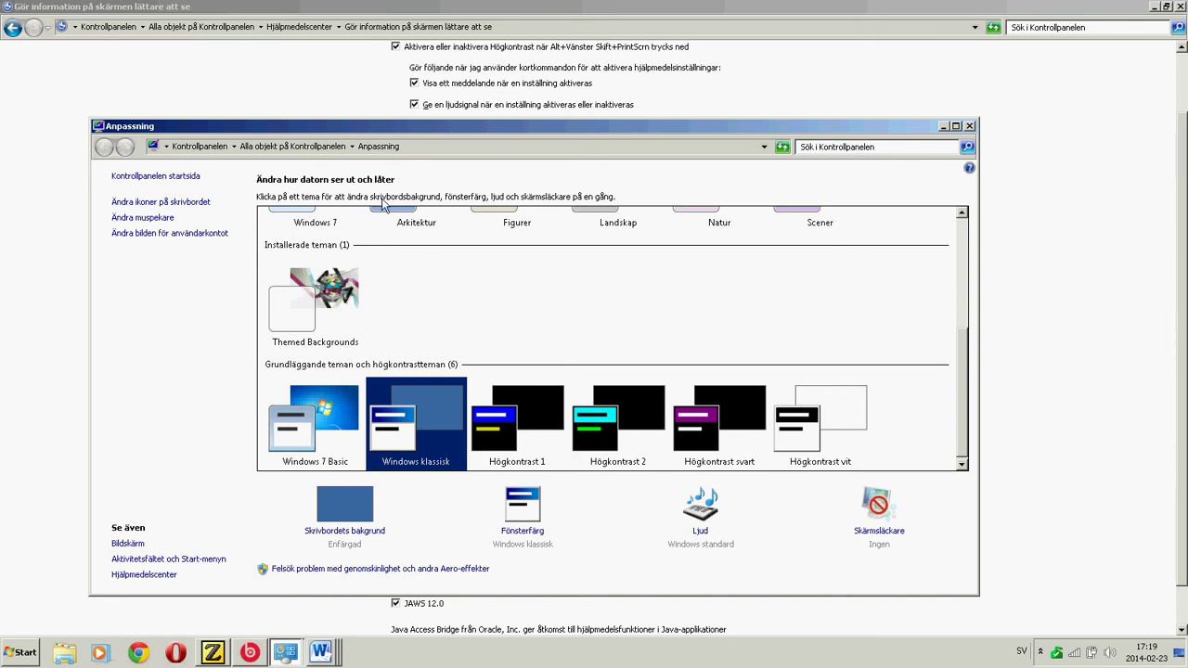
# - Apply the Windows klassisk theme from the basic and high-contrast themes, and open the desktop background settings
pyautogui.scroll(-1, 413, 370)
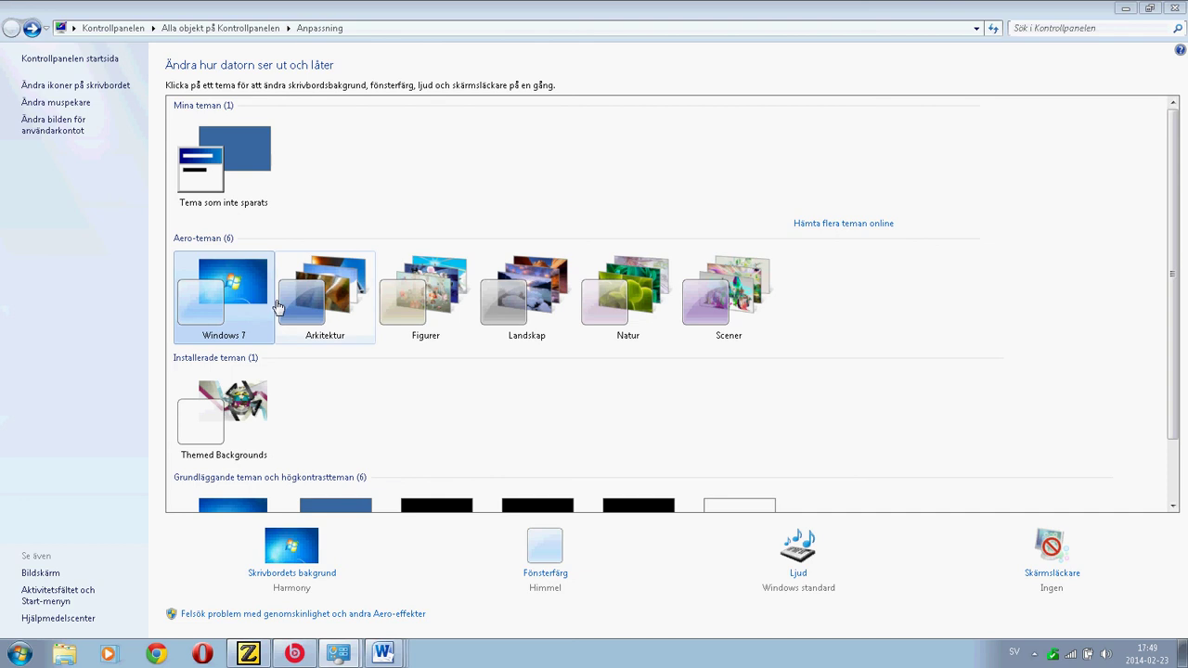
pyautogui.hotkey('alt', 'Tab')
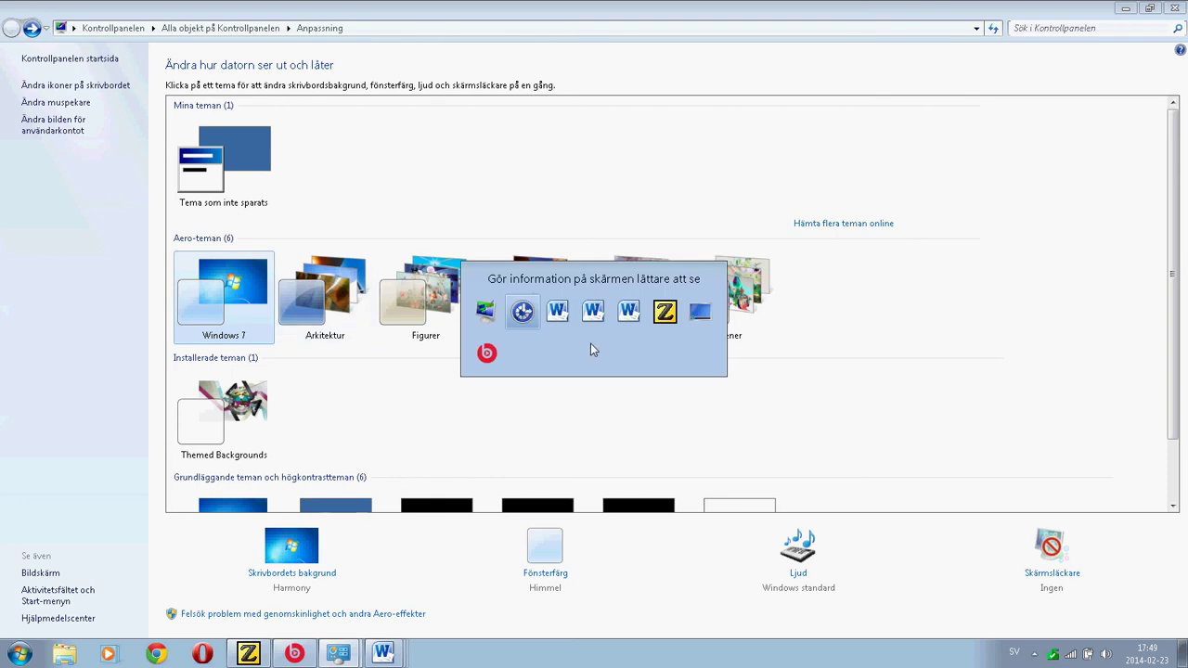
pyautogui.hotkey('alt', 'Tab')
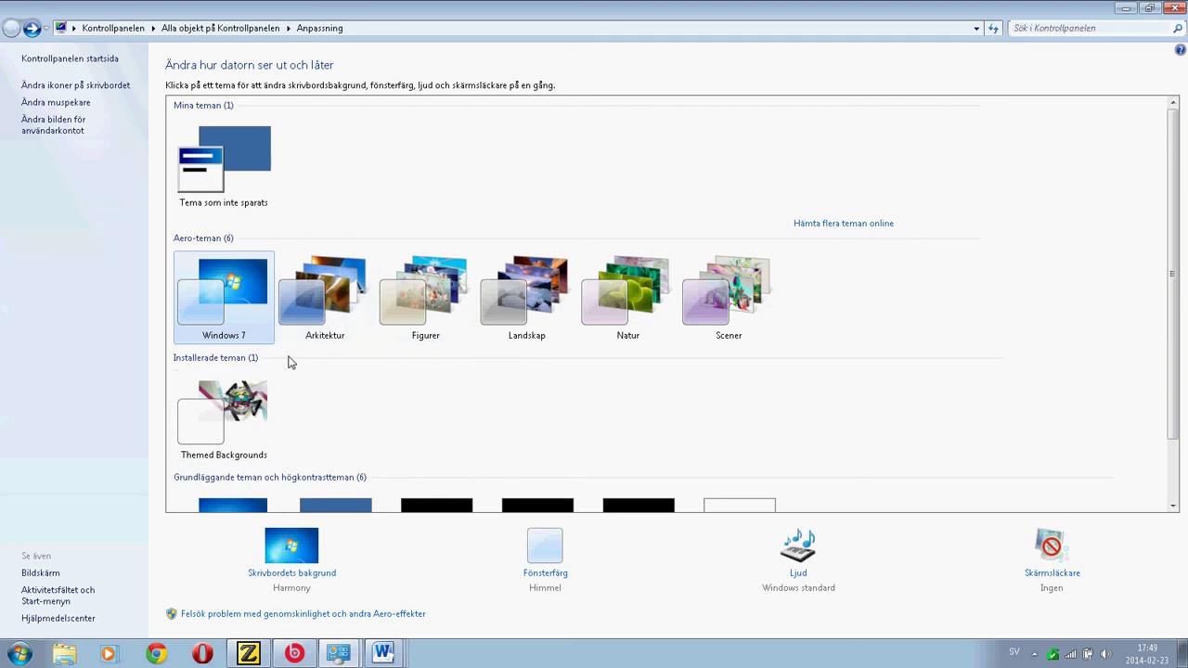
pyautogui.scroll(-1, 299, 362)
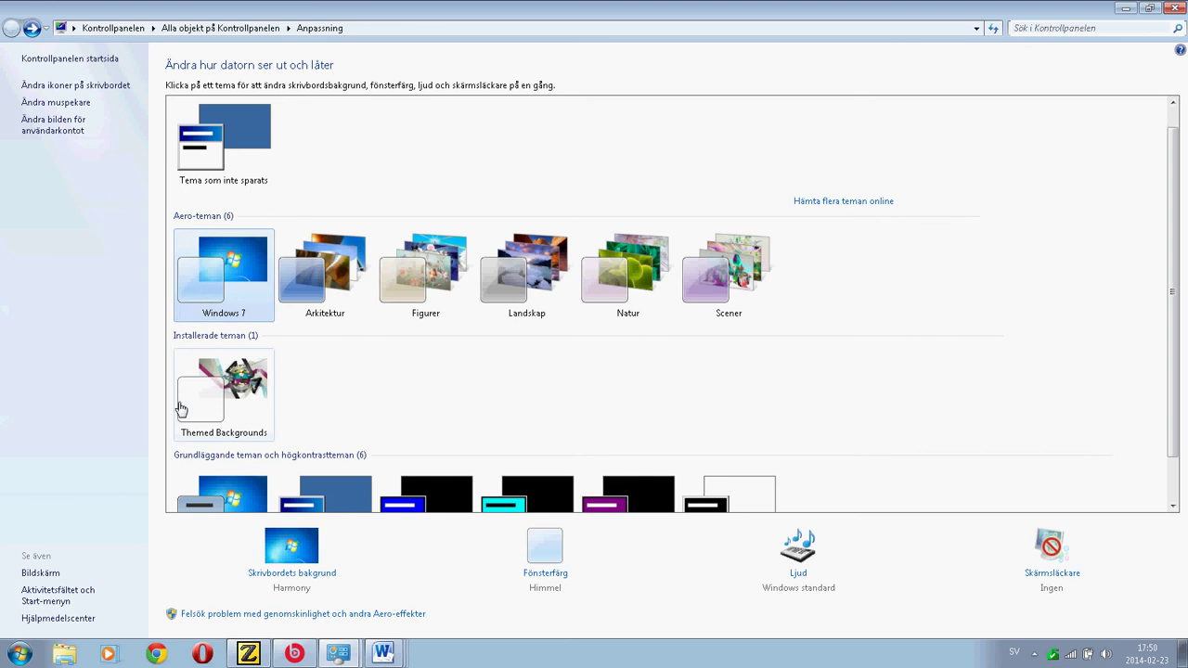
pyautogui.scroll(-1, 297, 356)
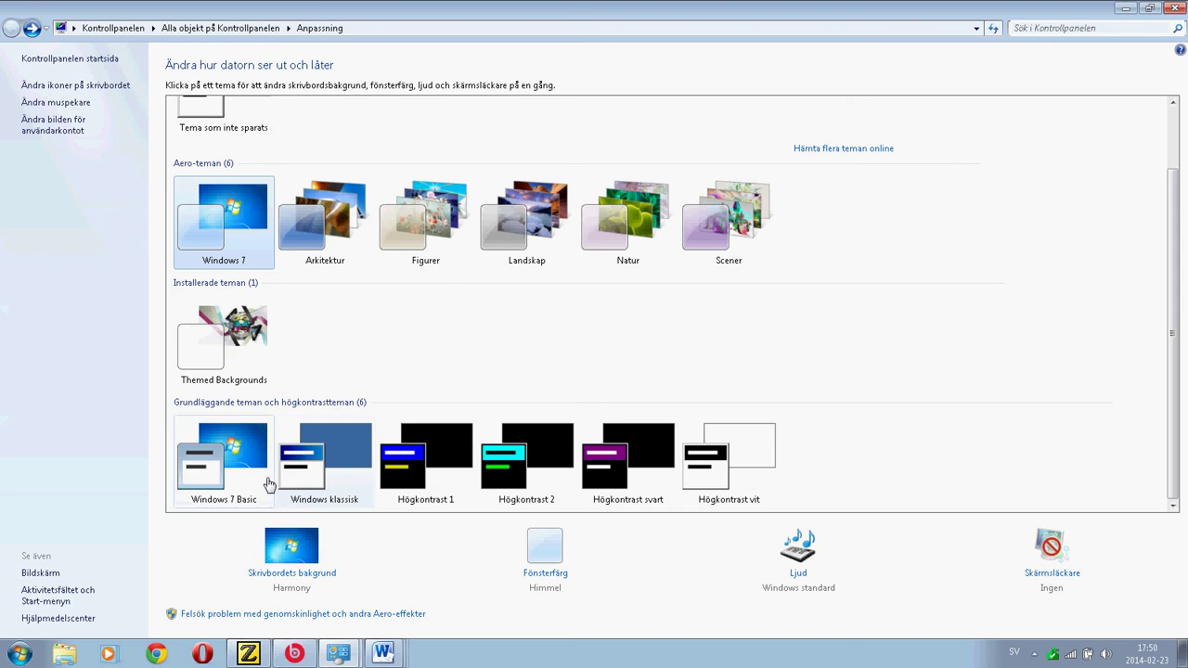
pyautogui.click(327, 466)
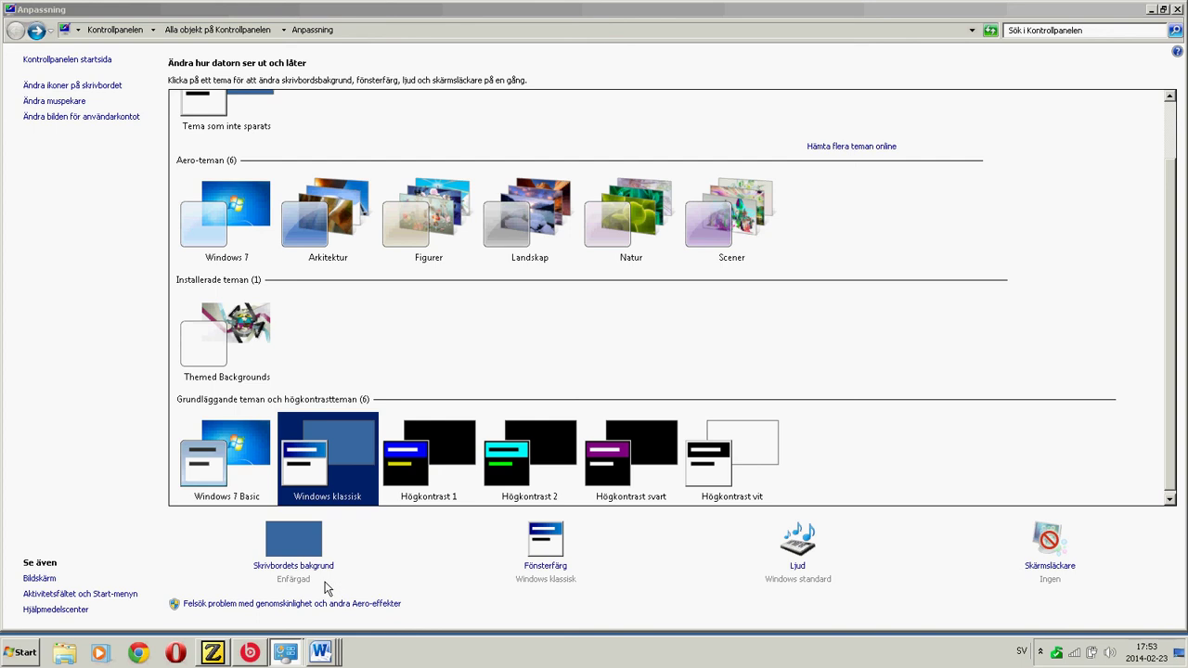
pyautogui.click(299, 555)
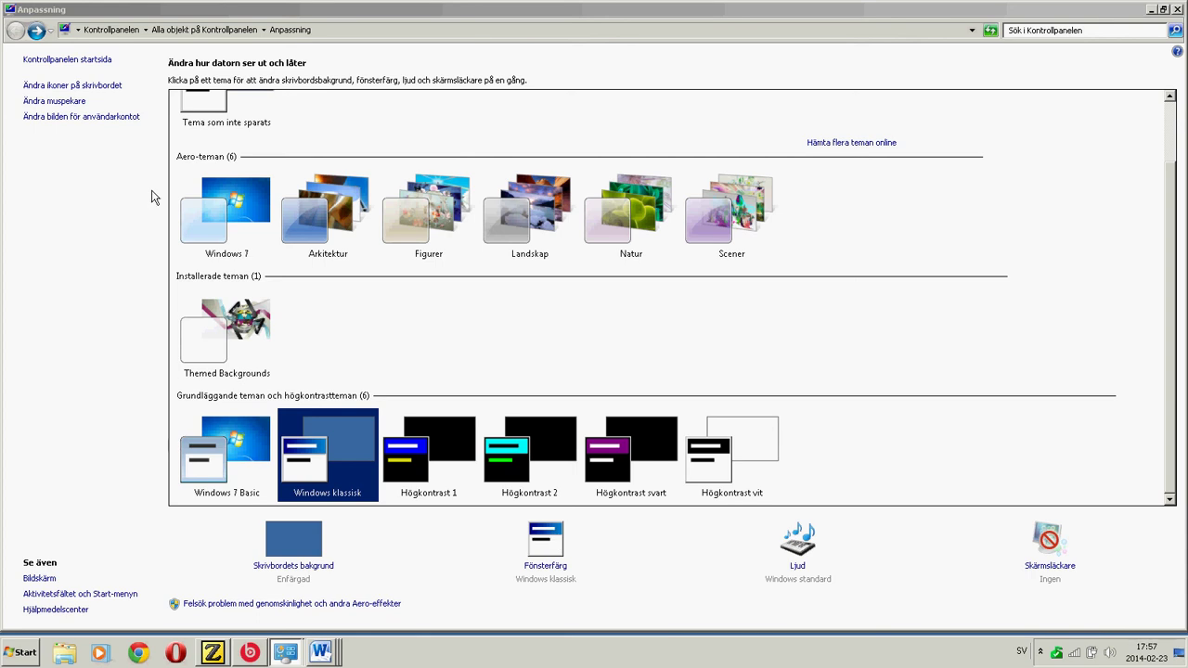
# - Set the mouse pointer scheme to Windows standard (extra stor) (systemschema) and apply it
pyautogui.click(71, 103)
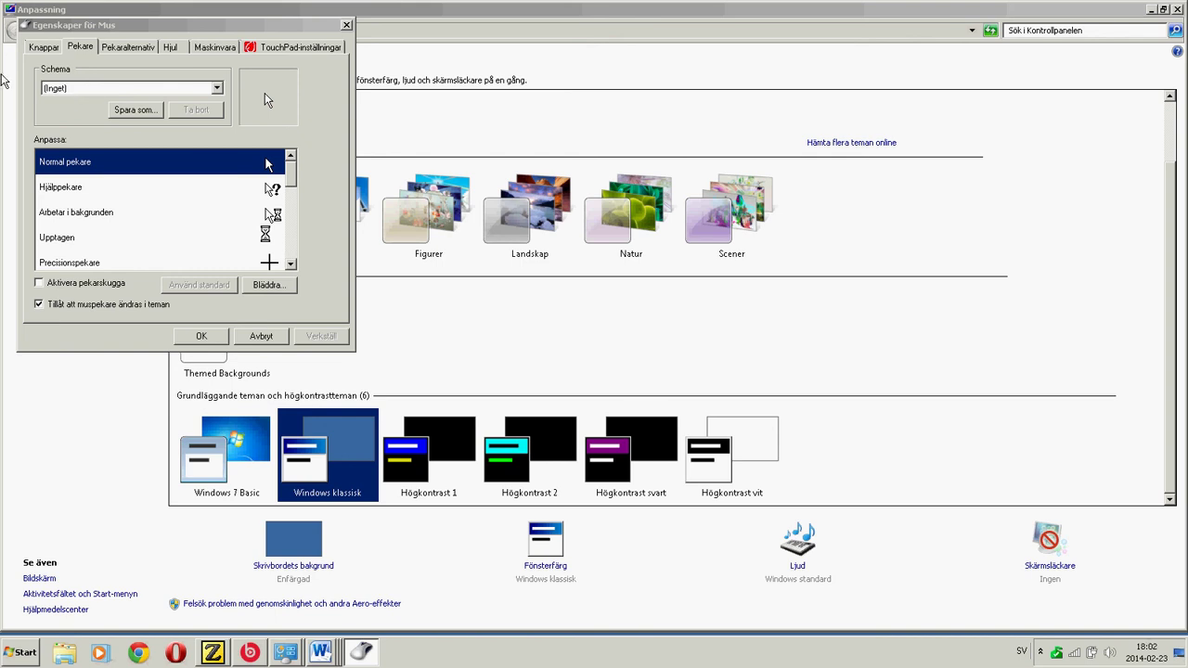
pyautogui.click(94, 88)
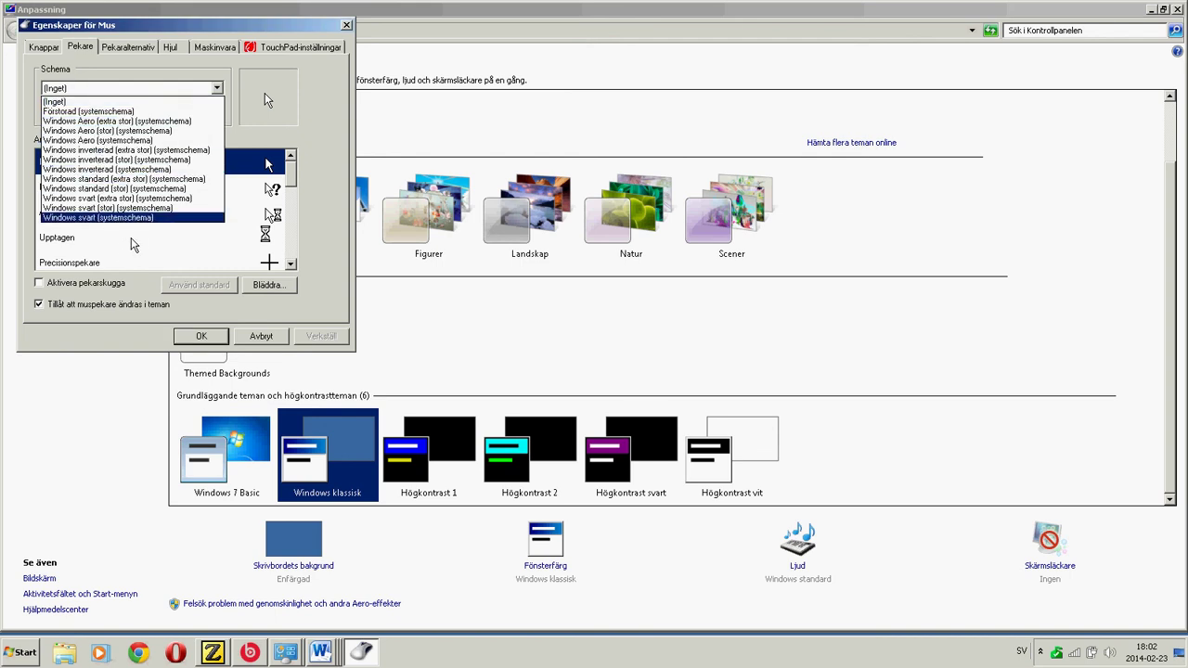
pyautogui.click(148, 179)
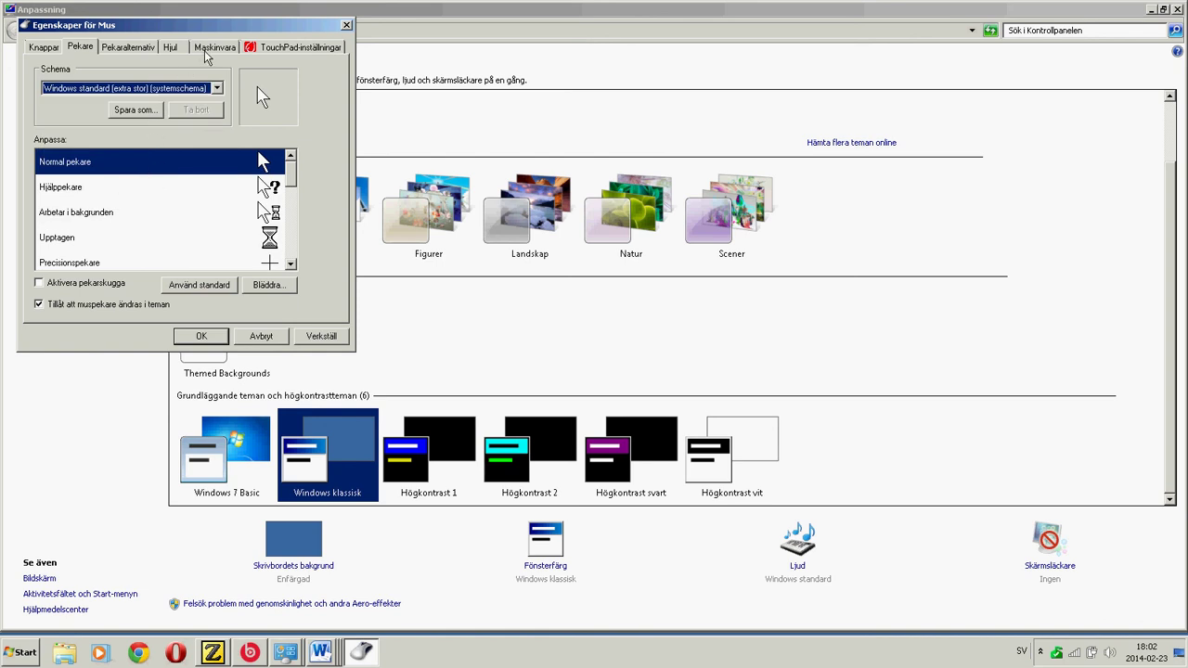
pyautogui.click(323, 339)
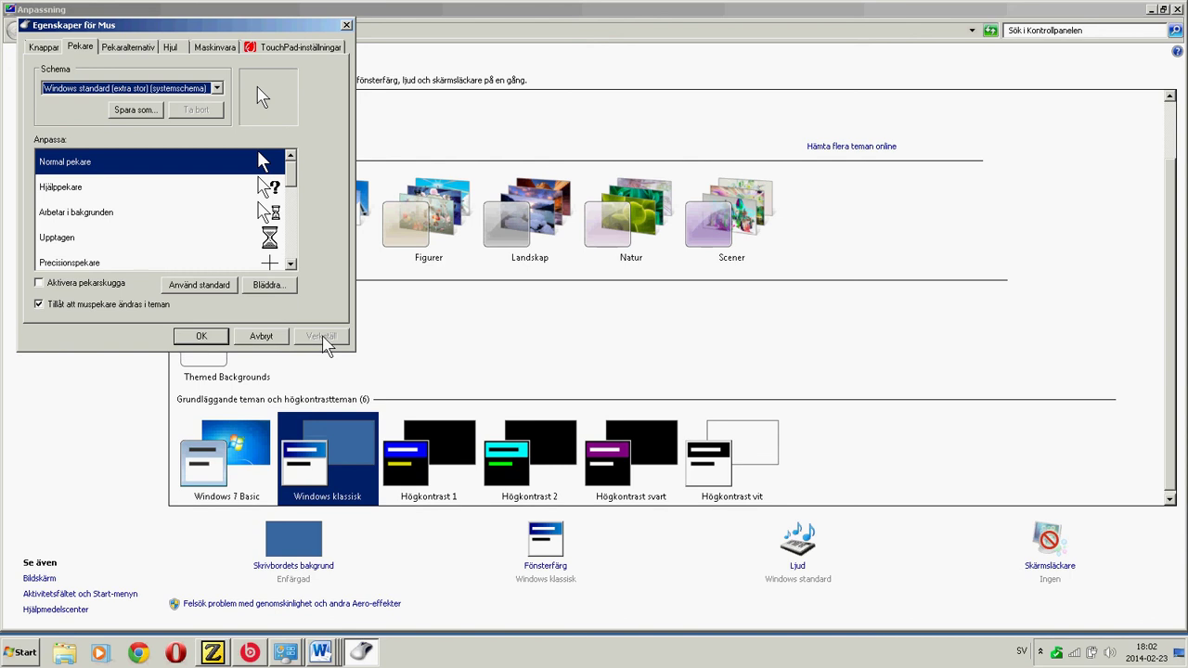
pyautogui.click(202, 337)
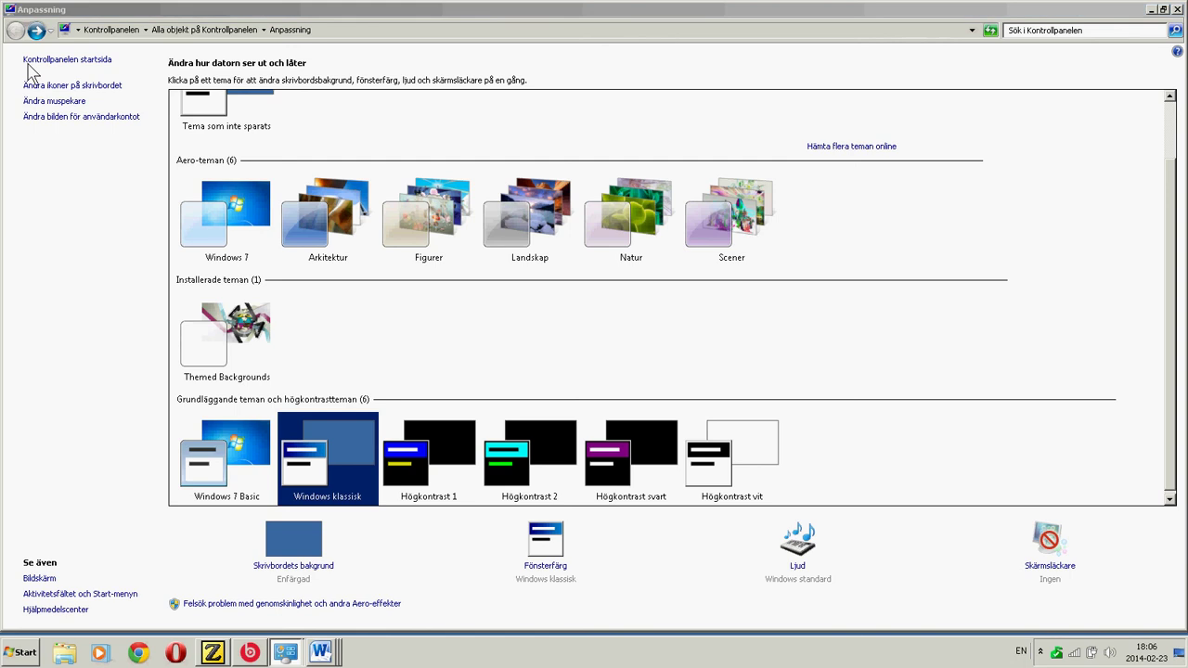
# - View the desktop icon settings and close them without making changes
pyautogui.click(104, 96)
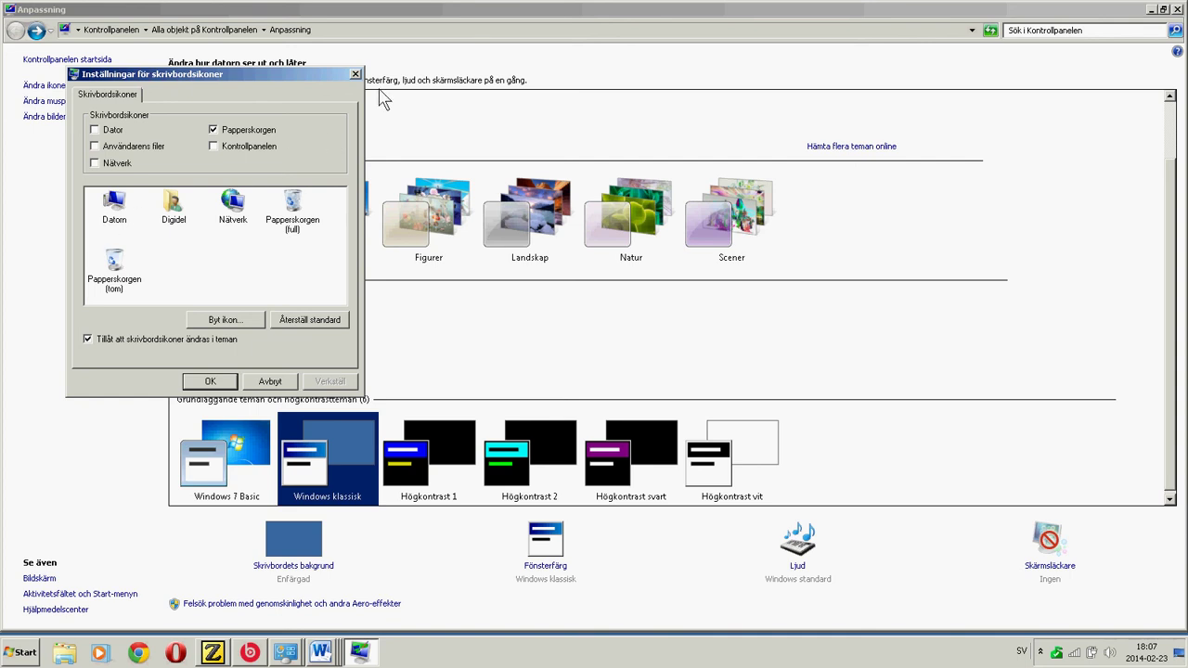
pyautogui.click(354, 74)
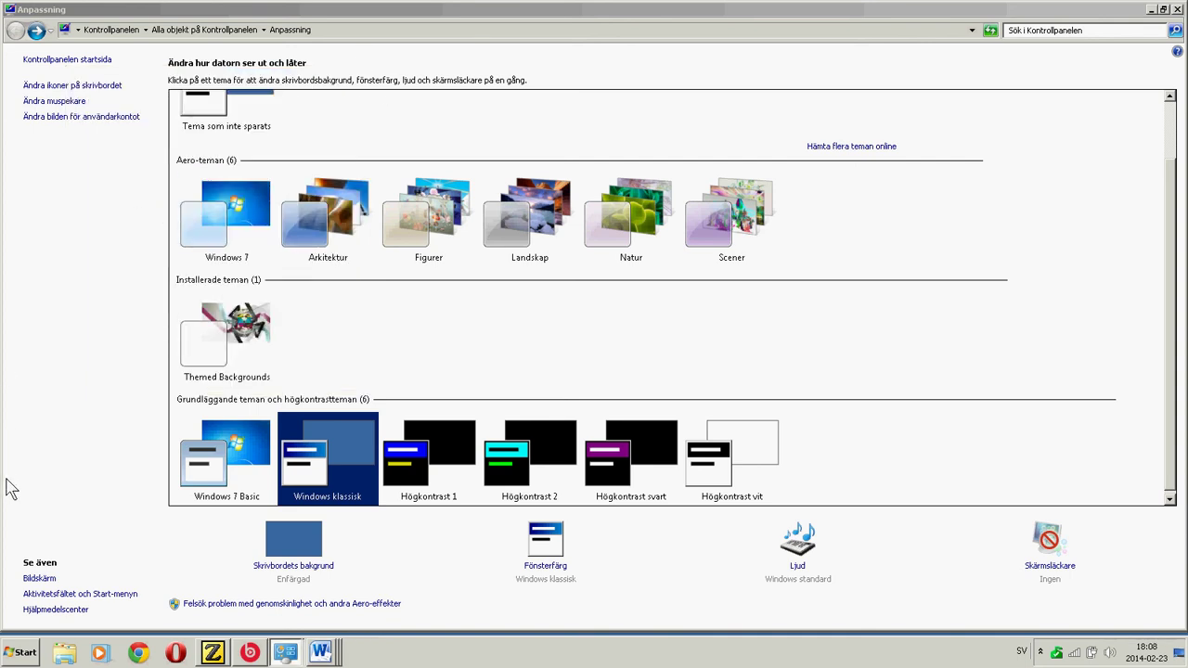
# - Return to Hjälpmedelscenter and open the questionnaire with recommendations for making the computer easier to use
pyautogui.click(65, 610)
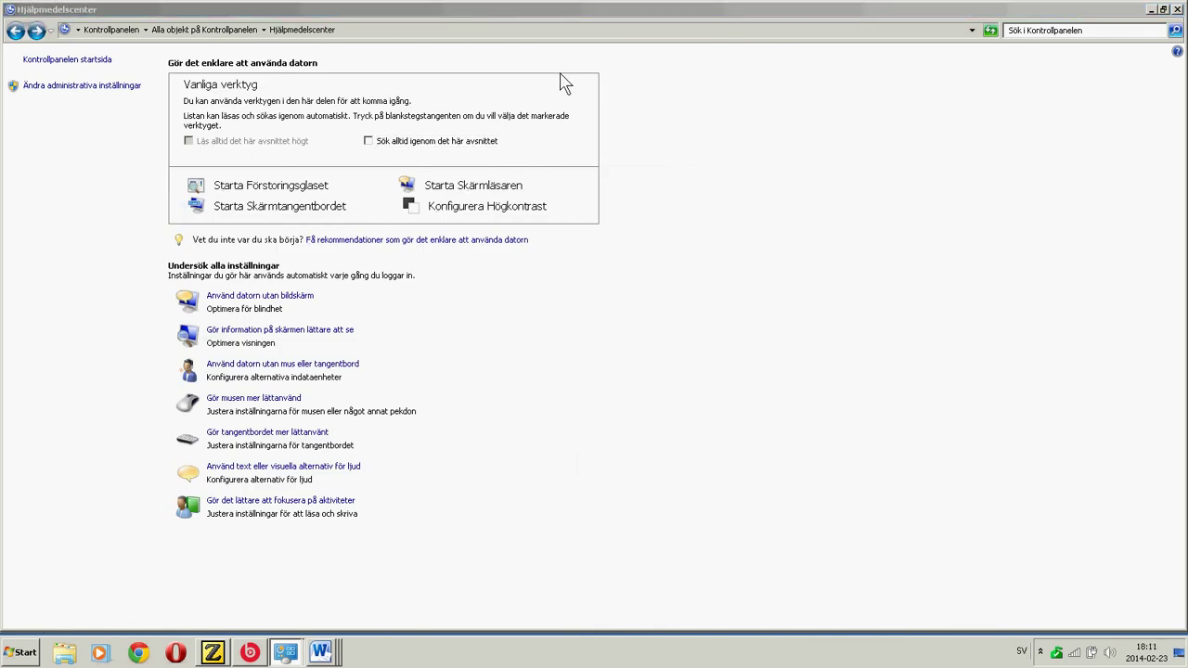
pyautogui.click(484, 243)
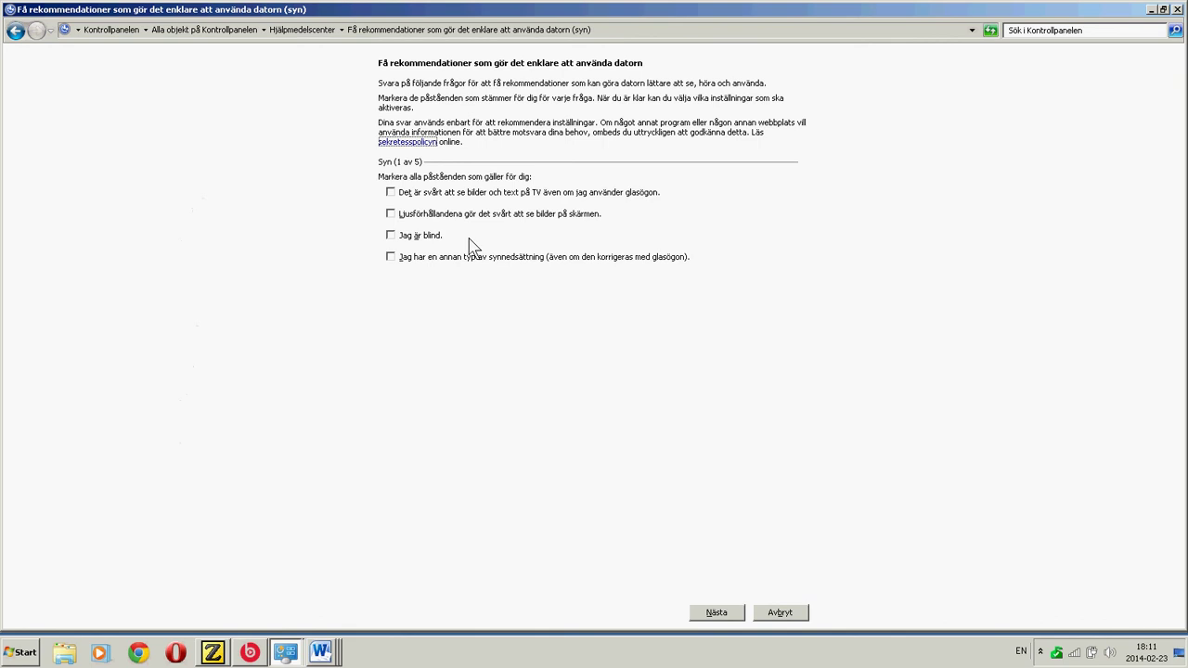